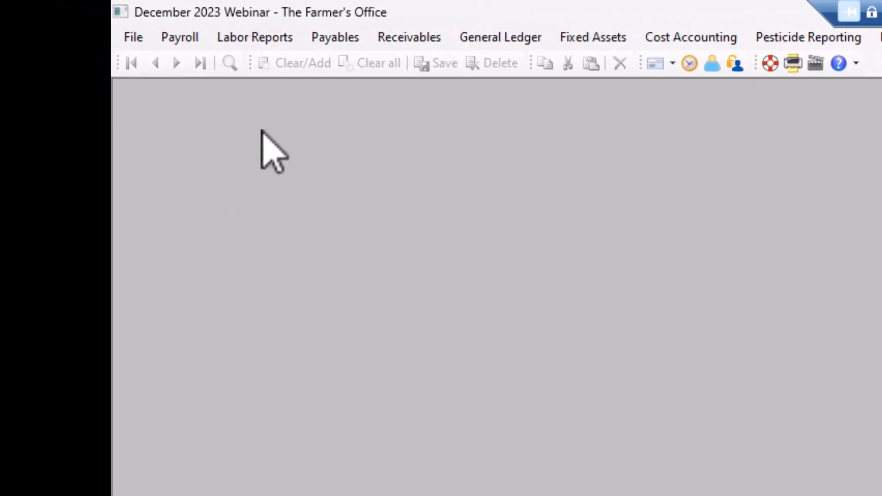
# Step: Open the Move Checks to New Employee window from the payroll check functions and switch it to moving by date
pyautogui.click(180, 37)
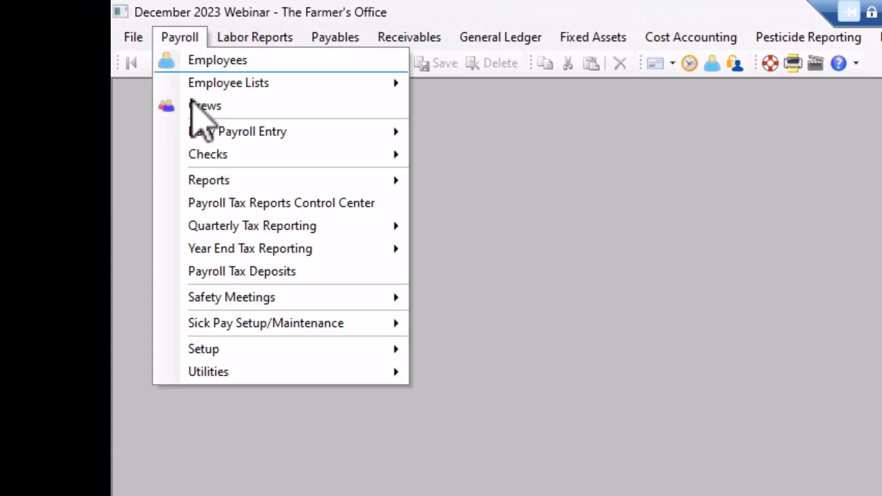
pyautogui.moveTo(230, 156)
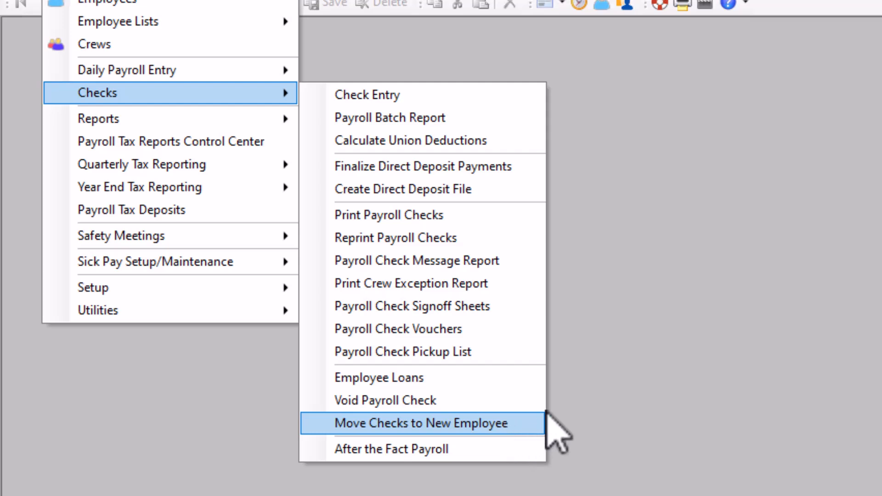
pyautogui.click(522, 423)
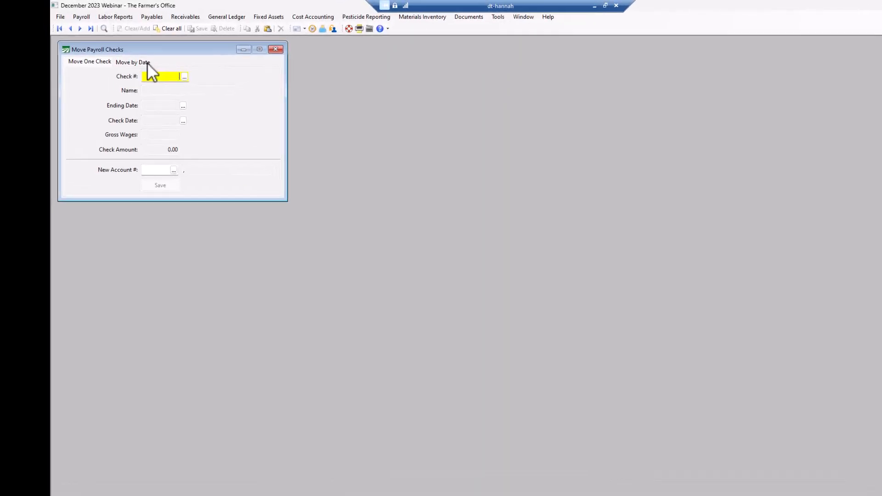
pyautogui.click(183, 76)
# Step: Find the original employee account in the employee lookup and list employees by name to compare the two same-named accounts
pyautogui.click(242, 112)
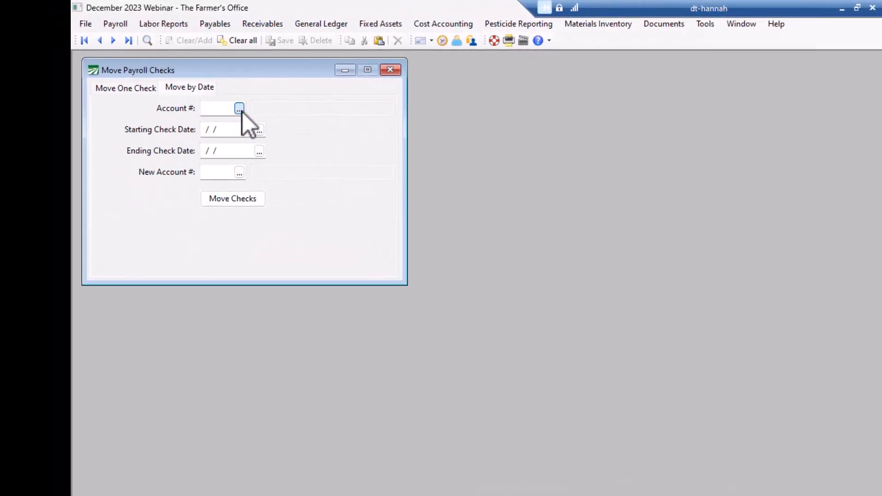
pyautogui.write('110')
pyautogui.press('Return')
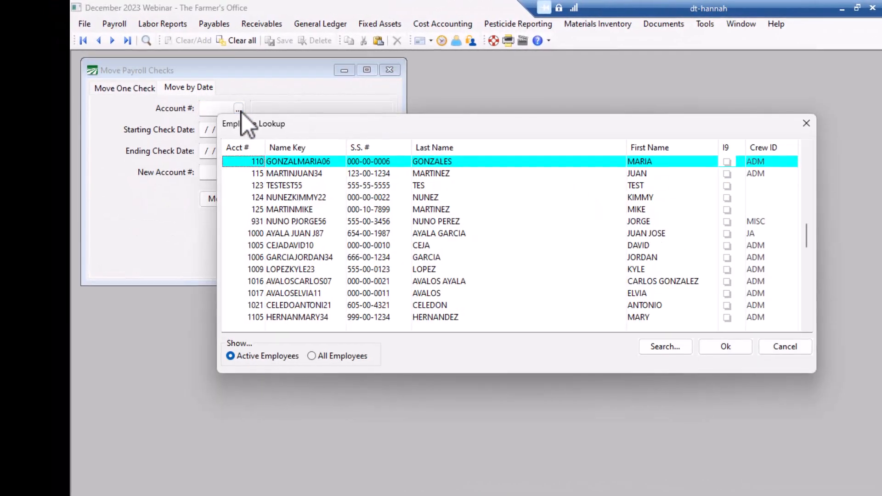
pyautogui.press('Right')
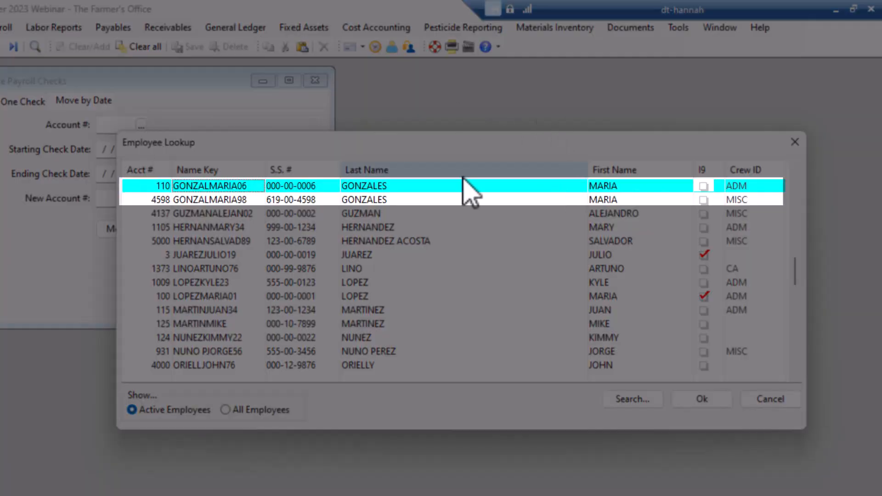
pyautogui.click(397, 201)
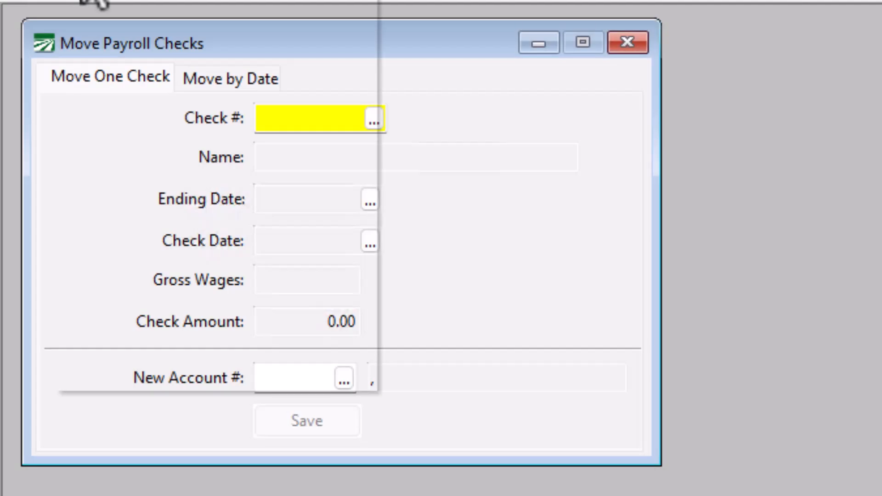
# Step: Load the duplicate employee's record in the Employees window and examine its archived yearly and quarterly totals for 2024
pyautogui.click(7, 27)
pyautogui.click(133, 41)
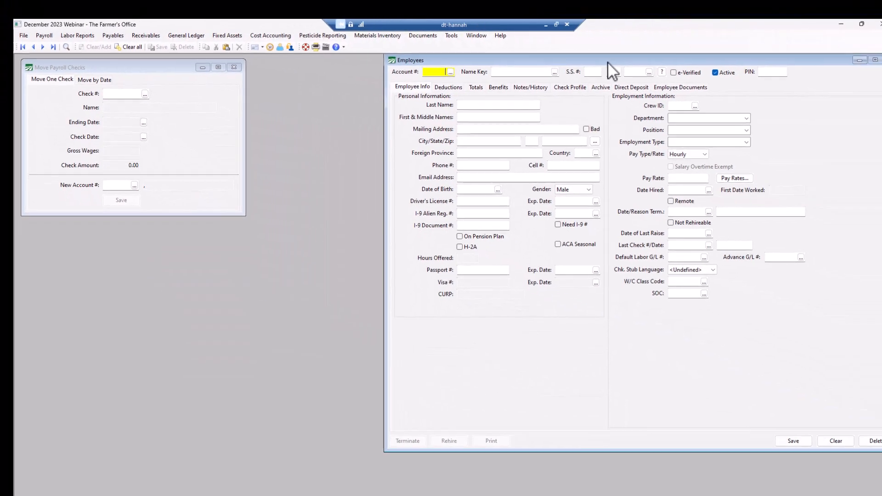
pyautogui.press('Return')
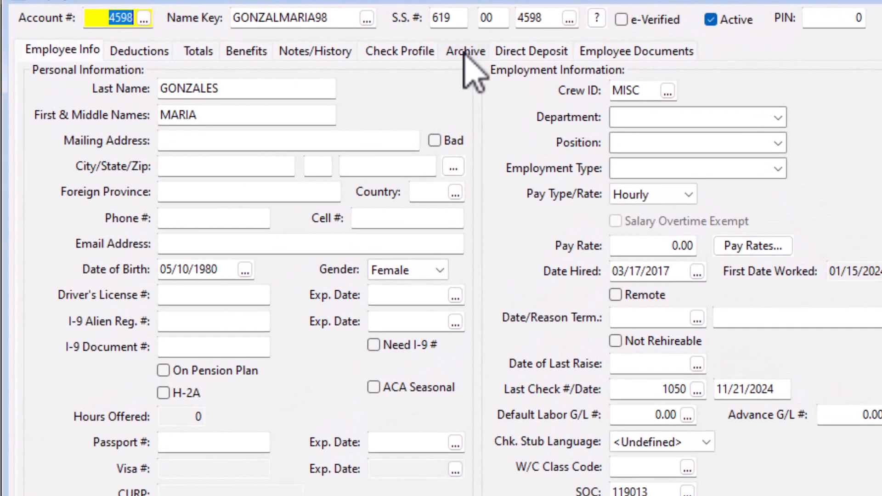
pyautogui.click(600, 87)
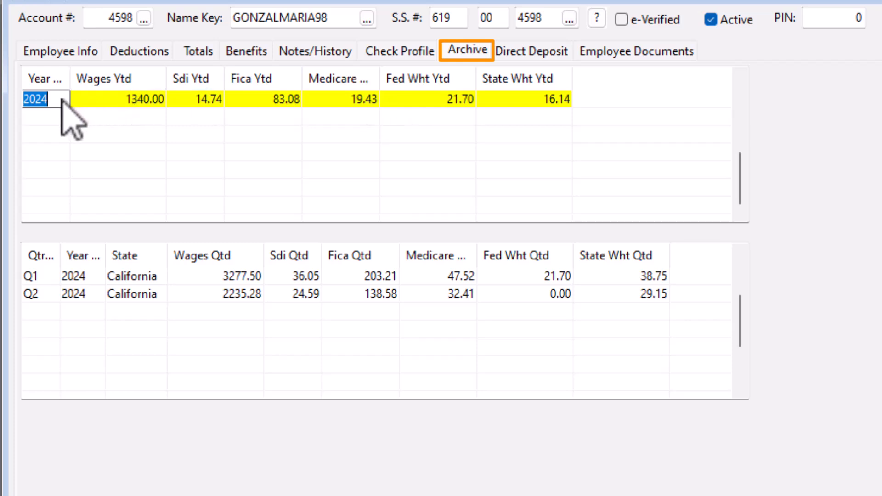
pyautogui.click(62, 98)
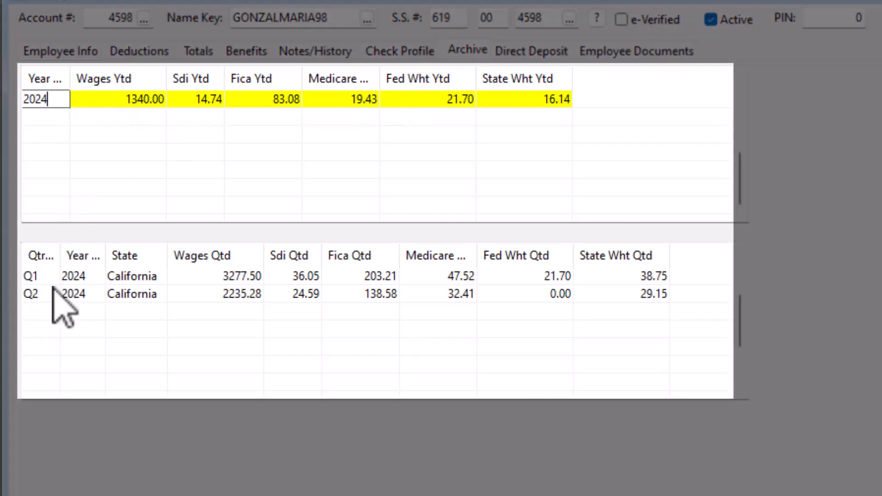
pyautogui.click(52, 289)
pyautogui.click(46, 279)
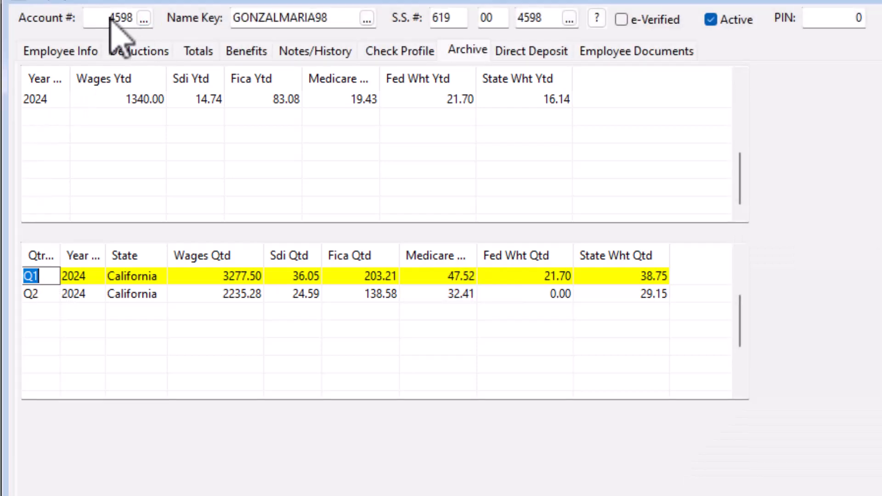
# Step: Look up the employee's original account and examine its archived yearly and quarterly totals
pyautogui.click(107, 21)
pyautogui.click(143, 19)
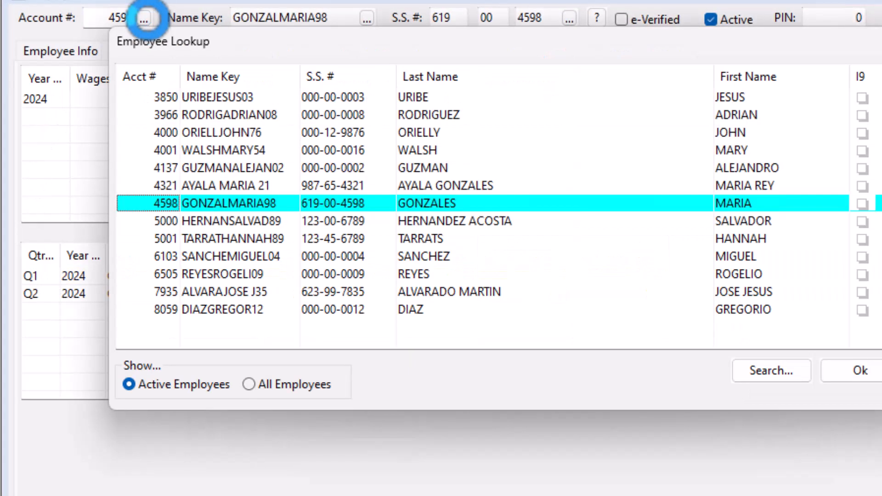
pyautogui.write('0')
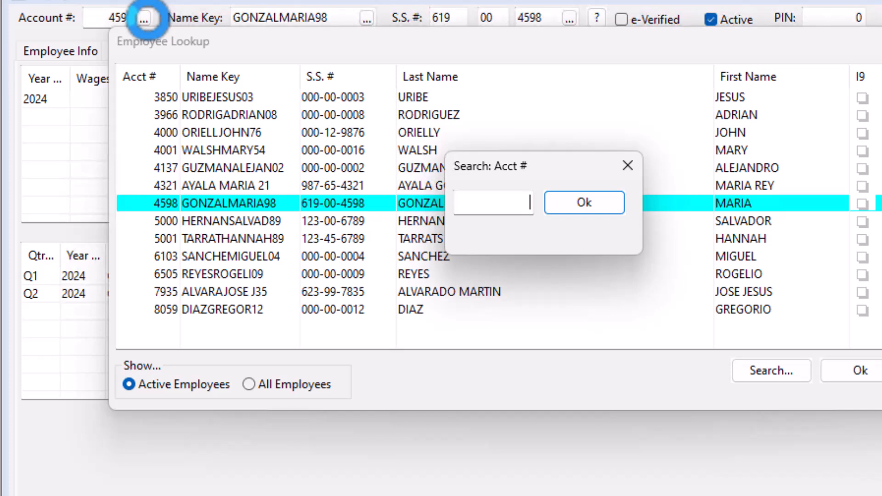
pyautogui.press('Return')
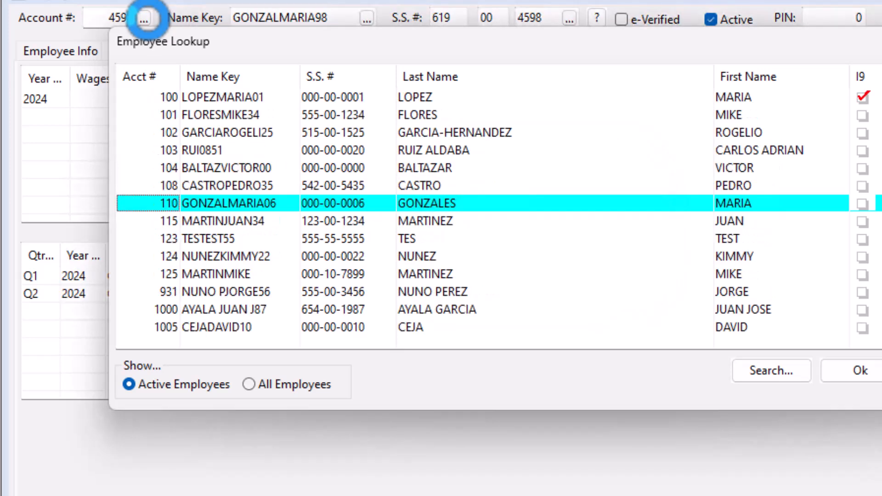
pyautogui.press('Return')
pyautogui.click(58, 99)
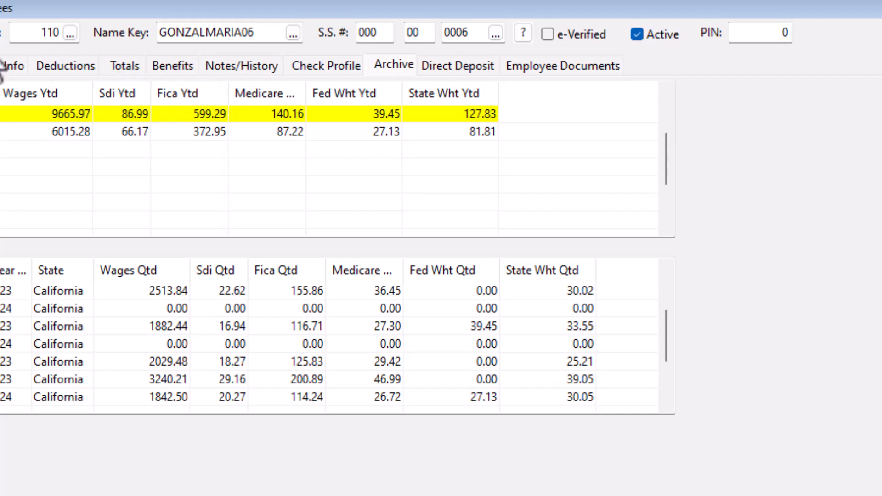
# Step: Reload the duplicate employee account by its account number and review its archived Q1 2024 totals
pyautogui.click(69, 33)
pyautogui.write('459')
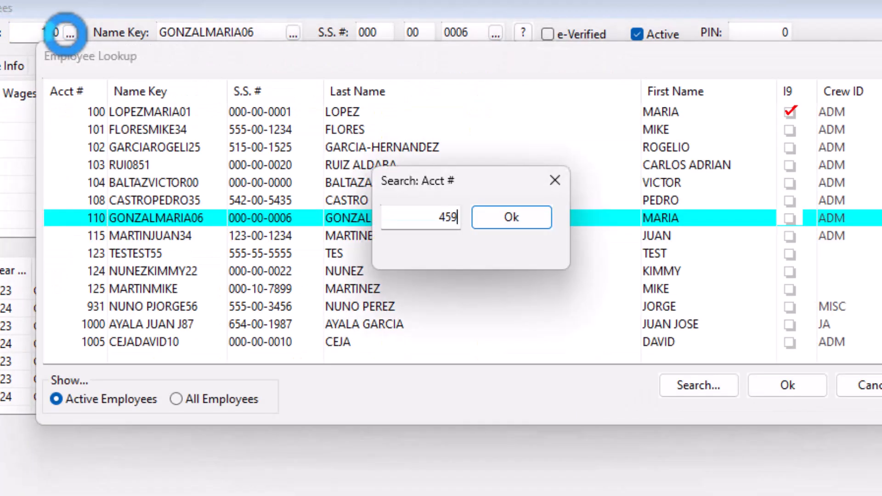
pyautogui.write('8')
pyautogui.press('Return')
pyautogui.press('Return')
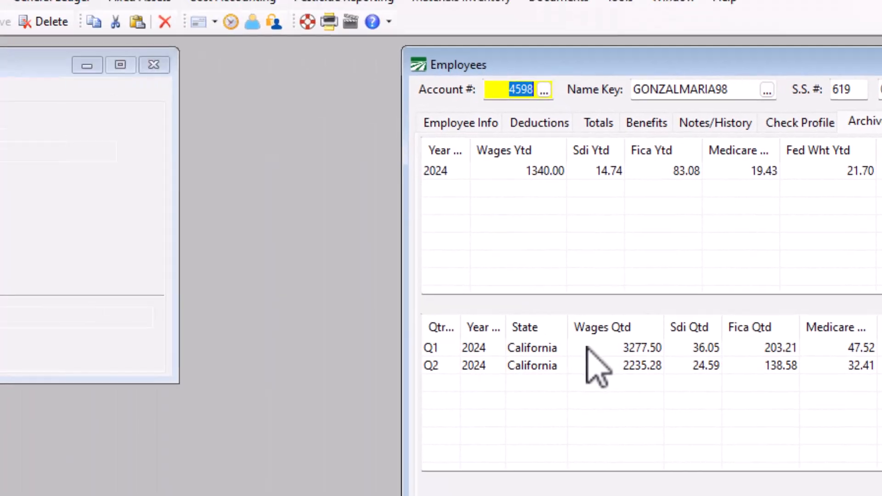
pyautogui.click(111, 289)
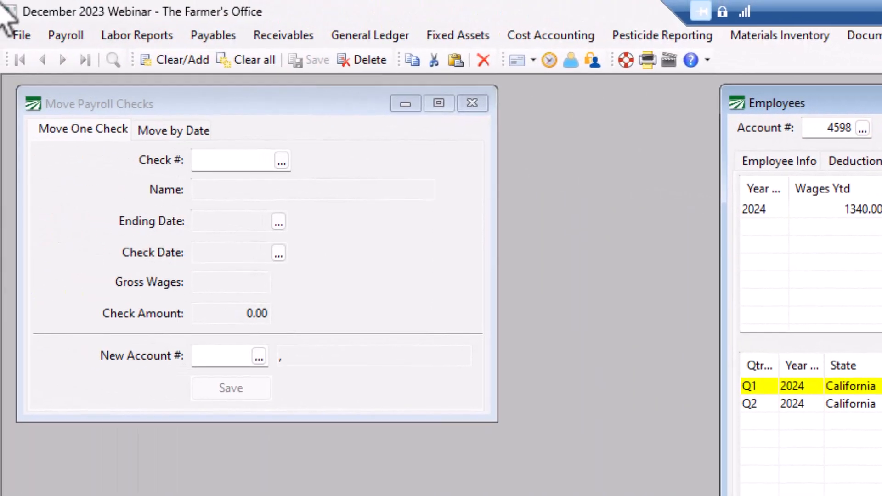
# Step: Preview the QTD archive file report for Q1 2024 with all employee types
pyautogui.click(67, 37)
pyautogui.moveTo(97, 216)
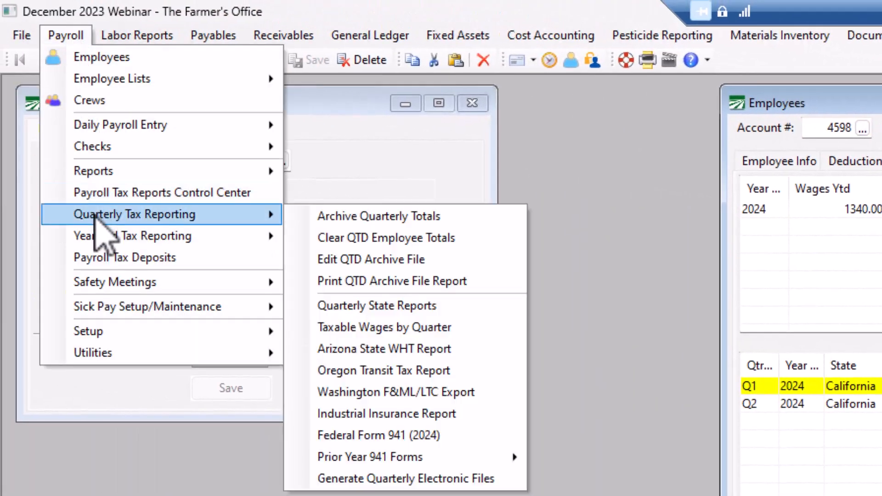
pyautogui.click(493, 281)
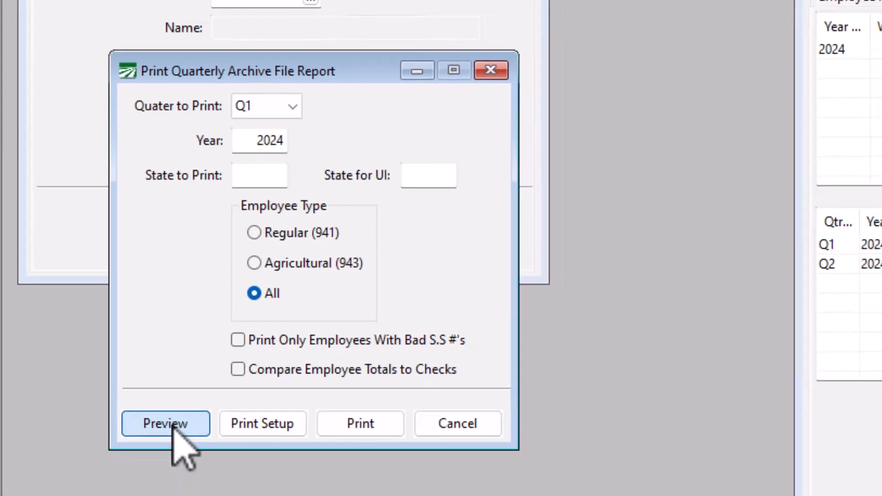
pyautogui.click(173, 427)
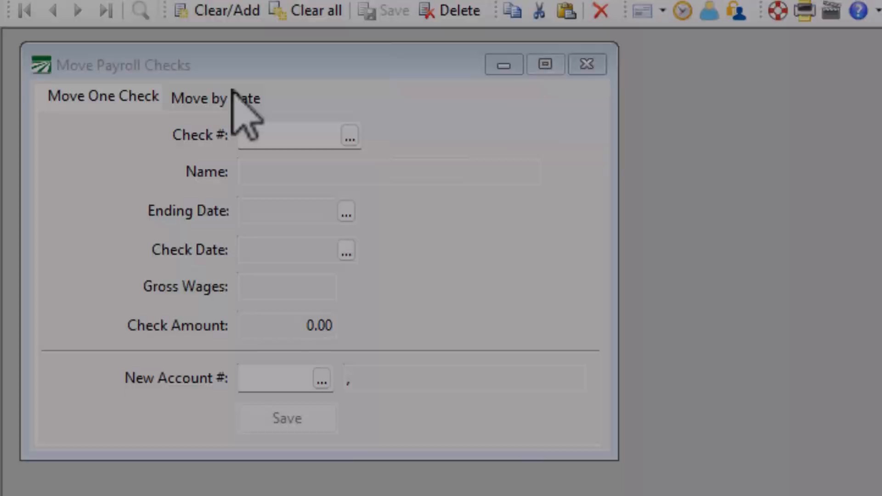
# Step: Set up a move by date from the duplicate employee account to the original one for checks dated 01/01/2024 to 12/31/2024
pyautogui.click(228, 97)
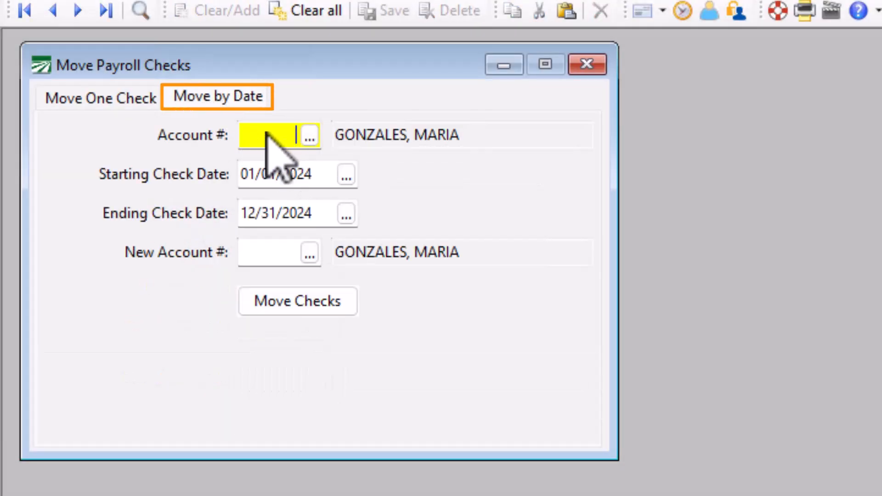
pyautogui.write('45')
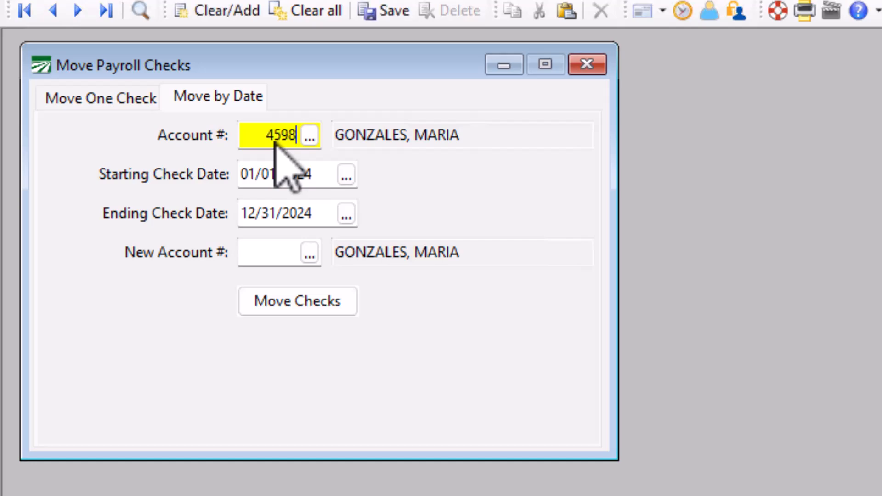
pyautogui.write('98')
pyautogui.press('Tab')
pyautogui.press('Tab')
pyautogui.press('Tab')
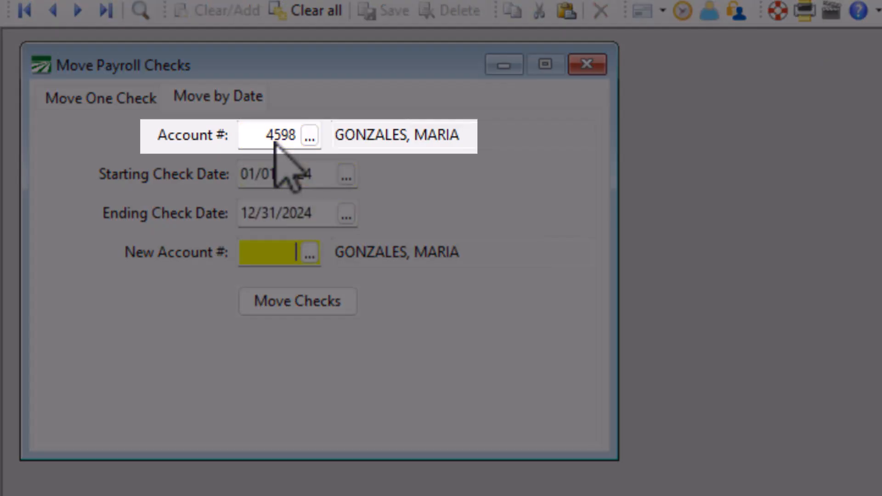
pyautogui.write('110')
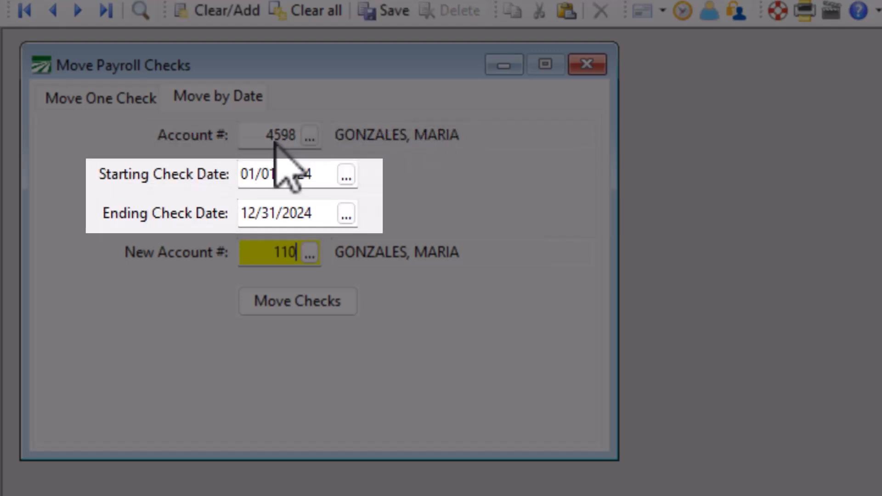
pyautogui.press('Tab')
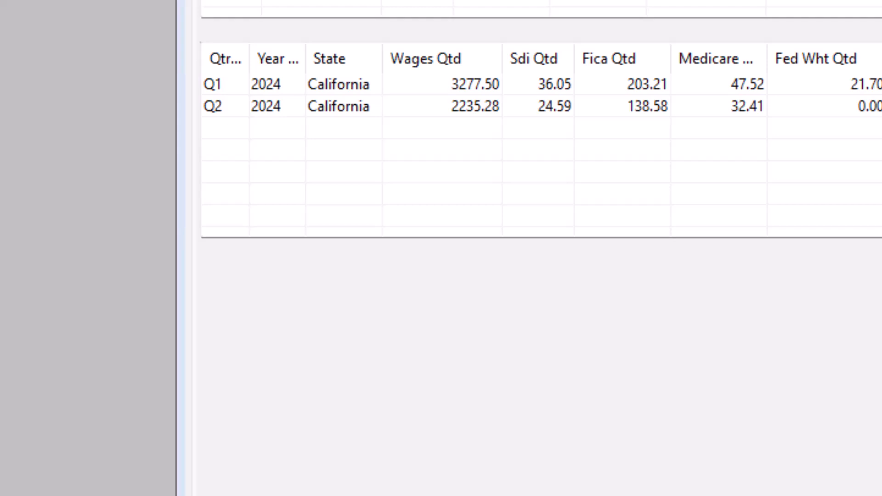
# Step: Run the check move, agreeing to continue with a starting date in a prior quarter
pyautogui.press('Return')
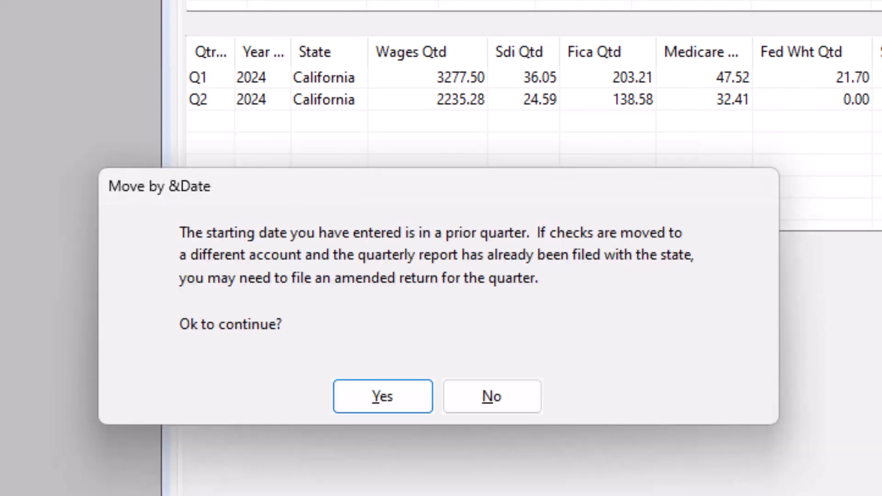
pyautogui.press('Return')
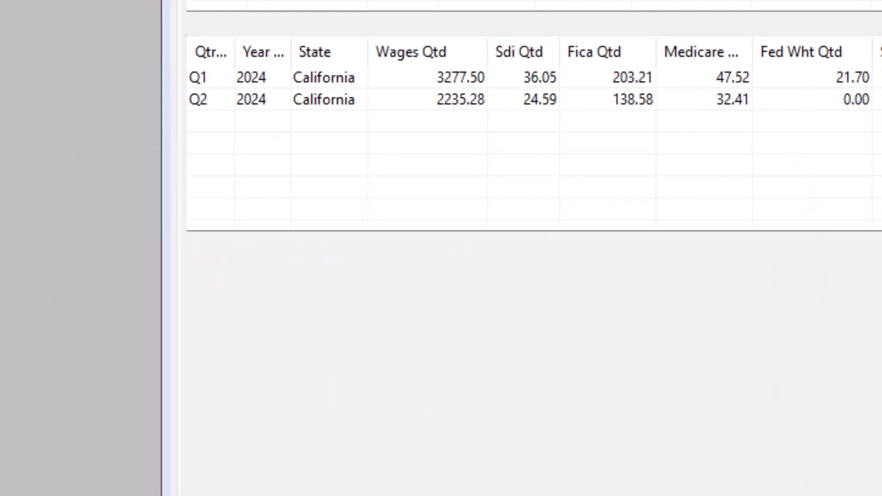
pyautogui.press('Return')
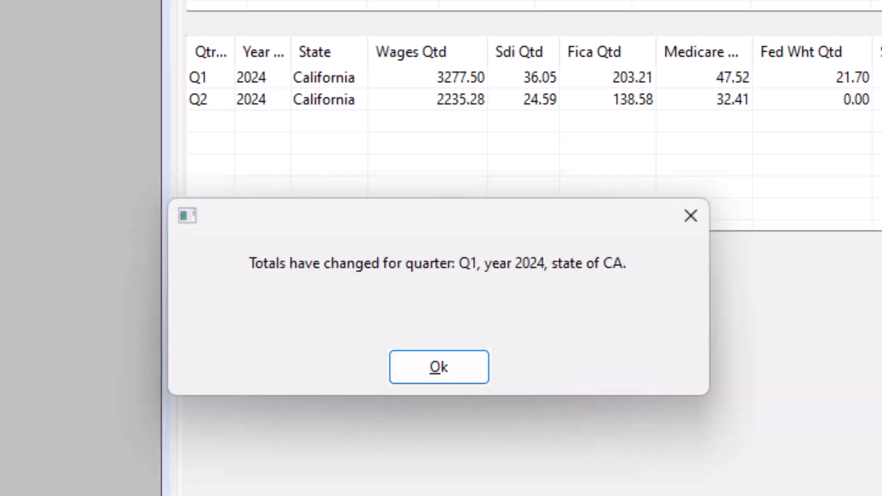
pyautogui.press('Return')
pyautogui.press('Return')
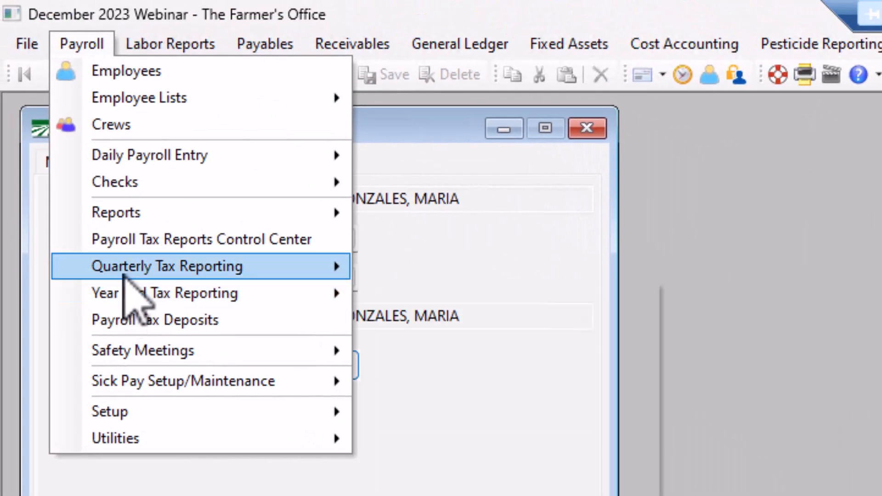
# Step: Preview the Q1 2024 QTD archive file report again to check the totals after the move
pyautogui.moveTo(123, 276)
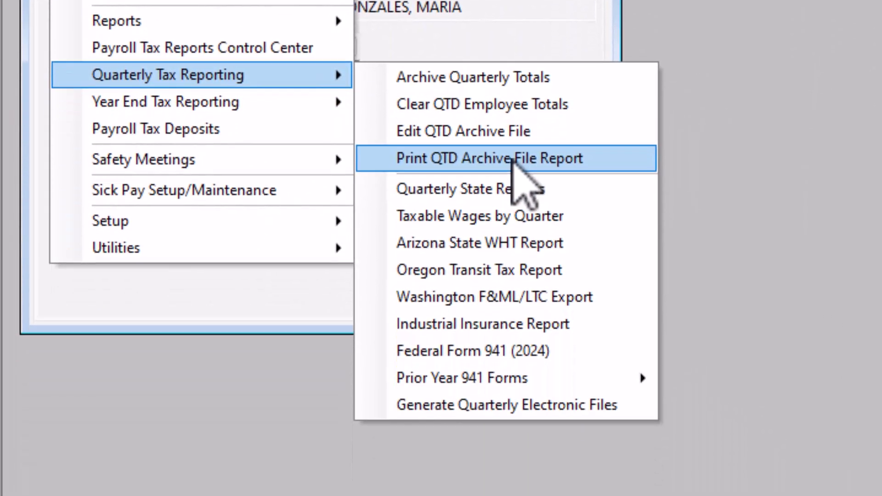
pyautogui.click(512, 349)
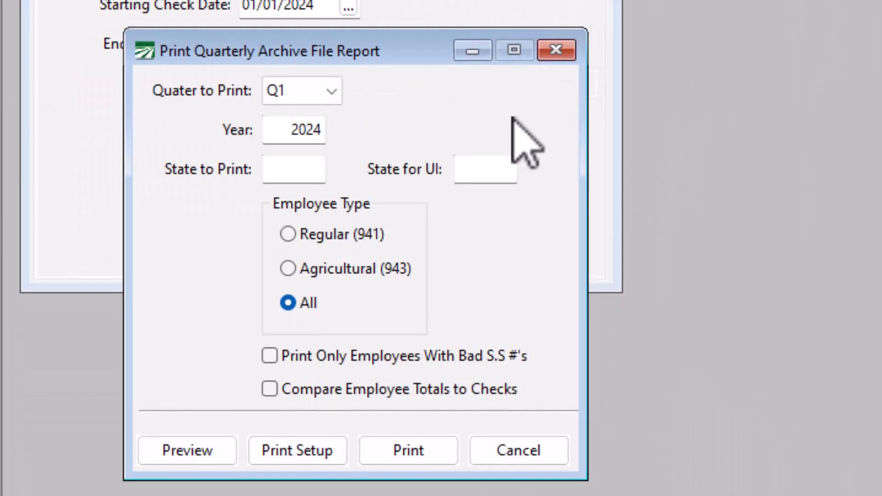
pyautogui.click(183, 443)
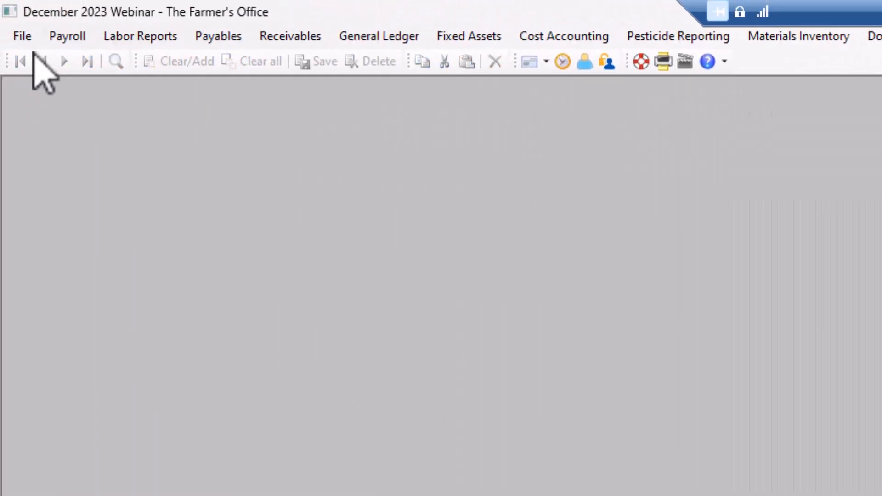
# Step: Run Fix Employee Totals on the archive file's QTD totals for 01/01/2024 to 12/31/2024
pyautogui.click(60, 38)
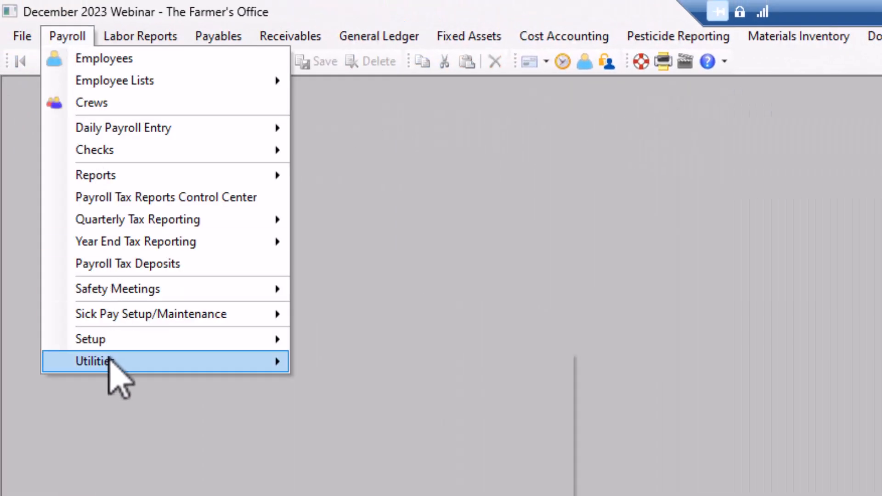
pyautogui.moveTo(111, 364)
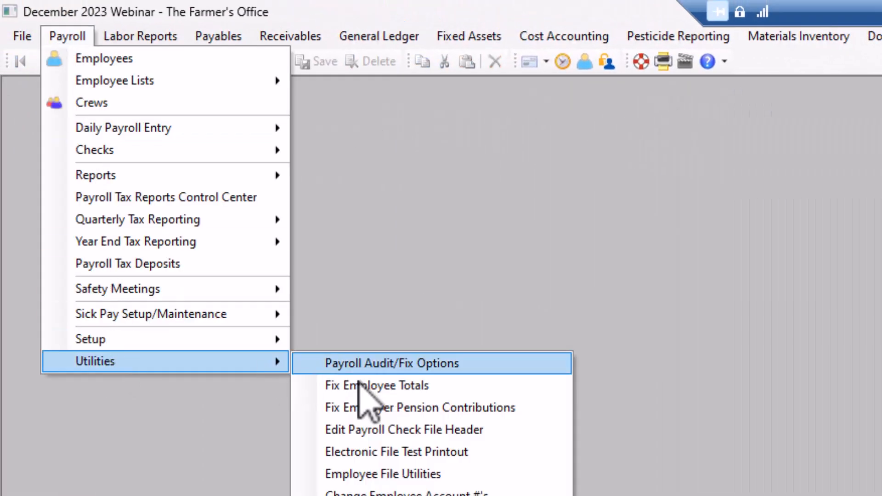
pyautogui.click(412, 385)
pyautogui.write('0')
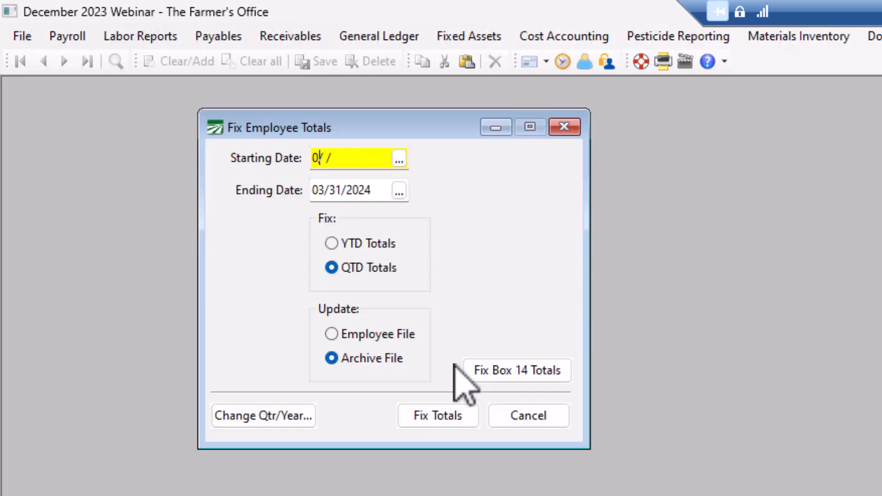
pyautogui.write('1/01/2024')
pyautogui.press('Tab')
pyautogui.write('12/31/2024')
pyautogui.press('Tab')
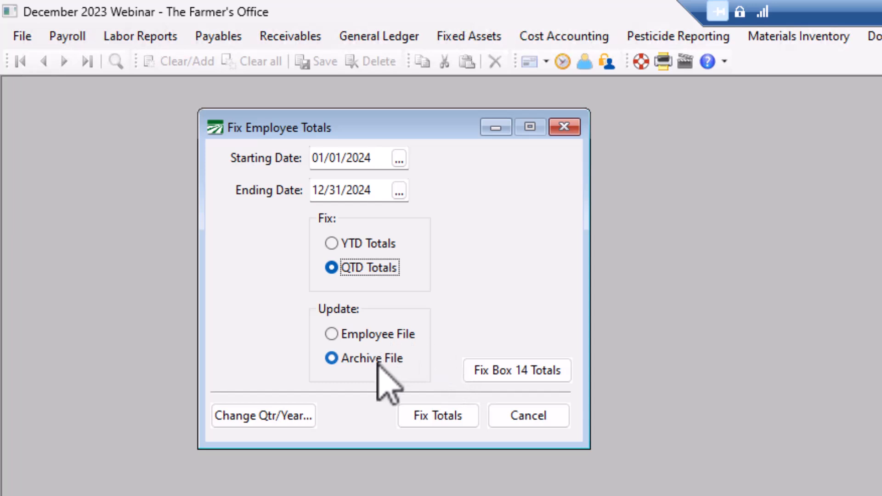
pyautogui.click(416, 415)
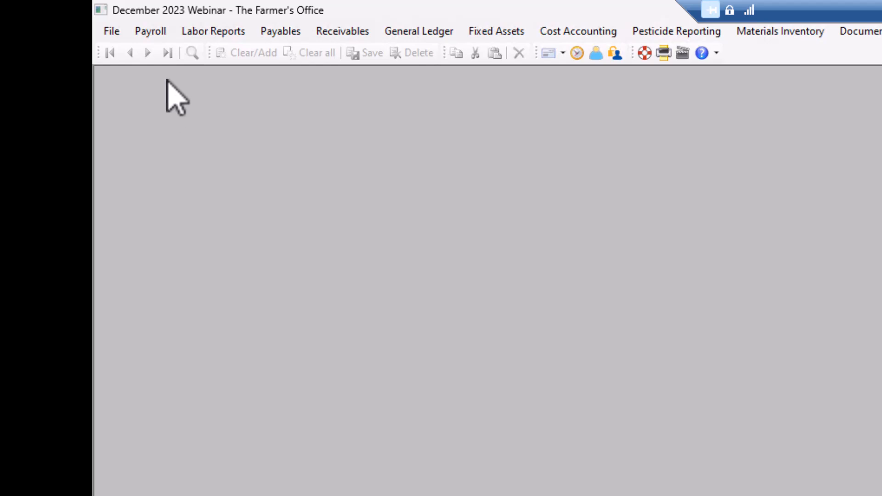
# Step: Open the payroll employee records and delete the duplicate employee account
pyautogui.click(159, 33)
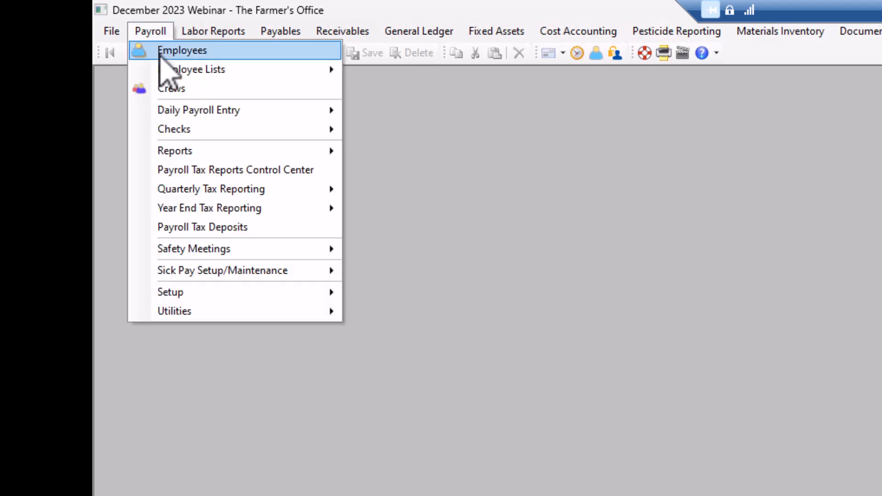
pyautogui.click(179, 50)
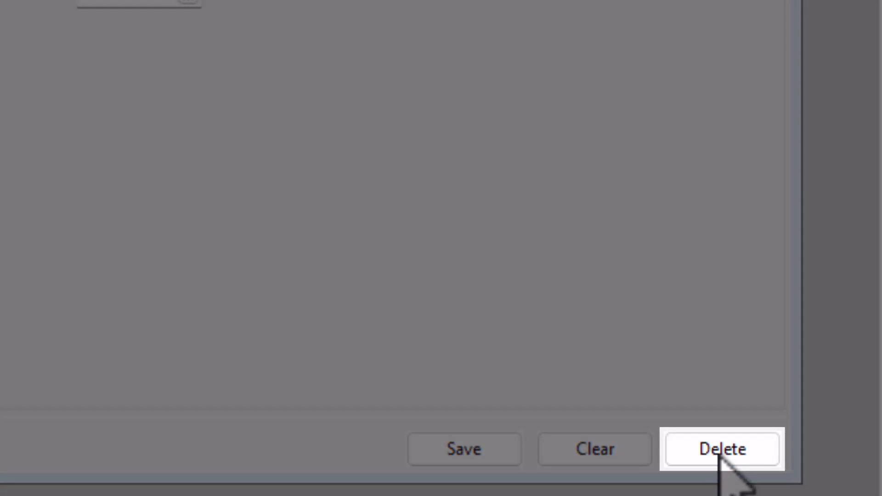
pyautogui.click(719, 455)
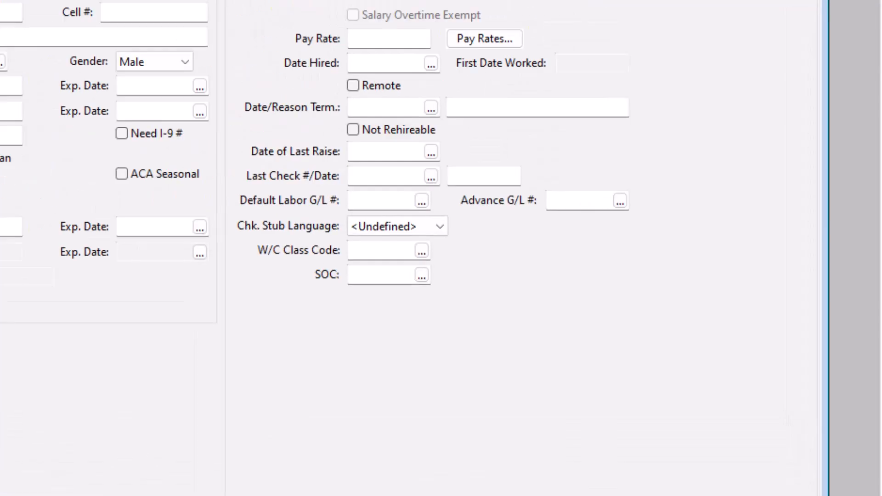
# Step: Load the original employee's record by entering its account number
pyautogui.write('110')
pyautogui.press('Tab')
pyautogui.press('Tab')
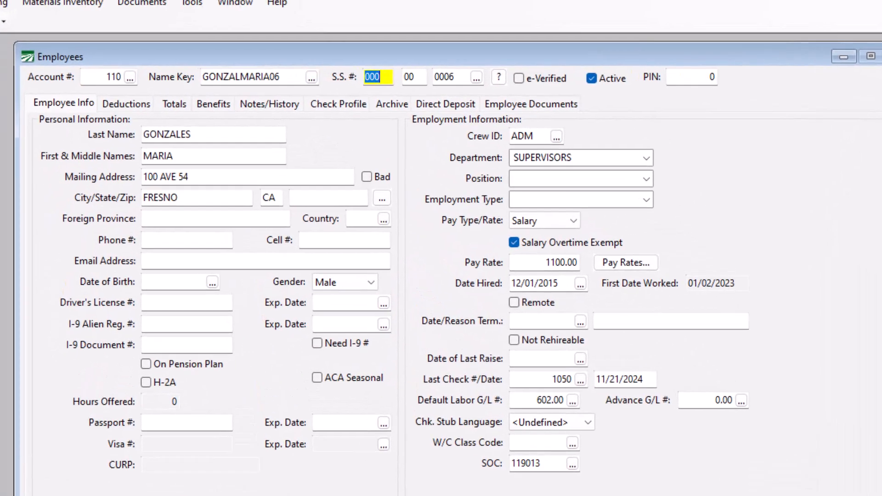